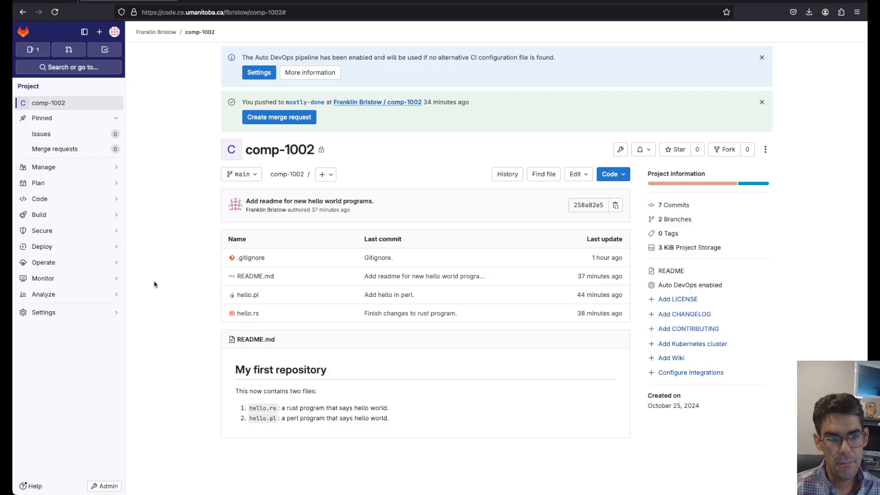
- Start a new issue in the comp-1002 project with the title "Learn a new programming language (COBOL)"
click(58, 135)
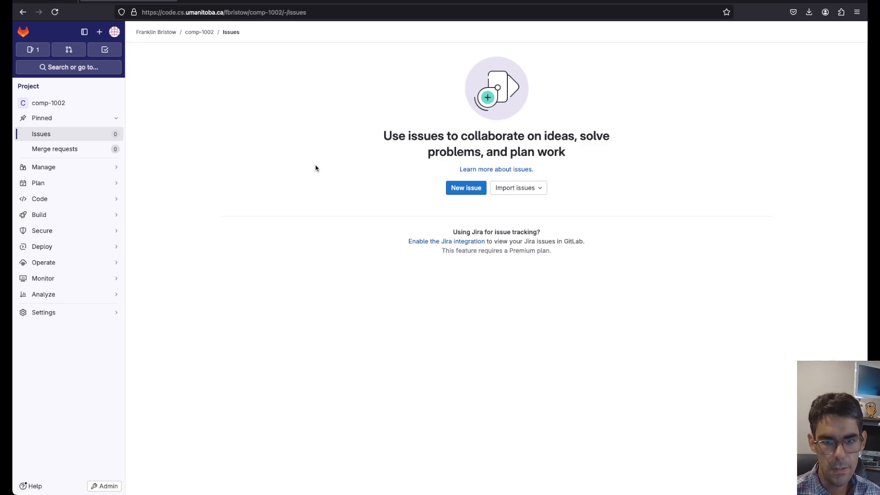
click(463, 193)
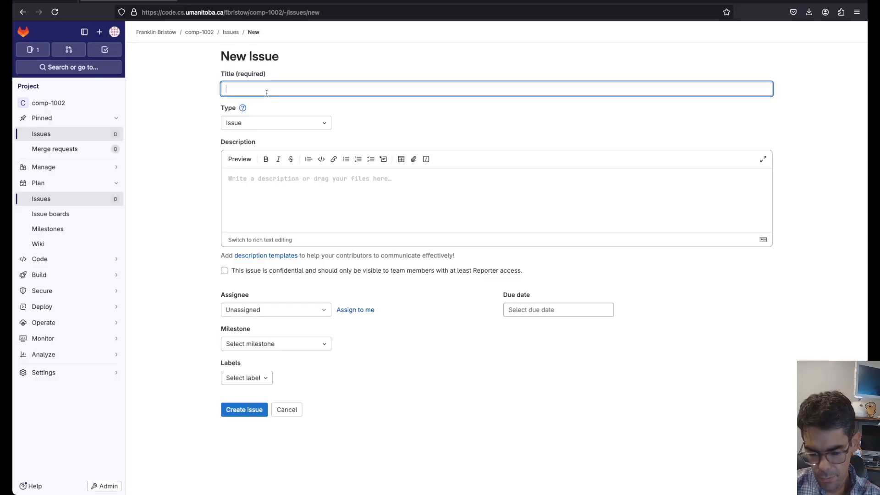
text(Leanr)
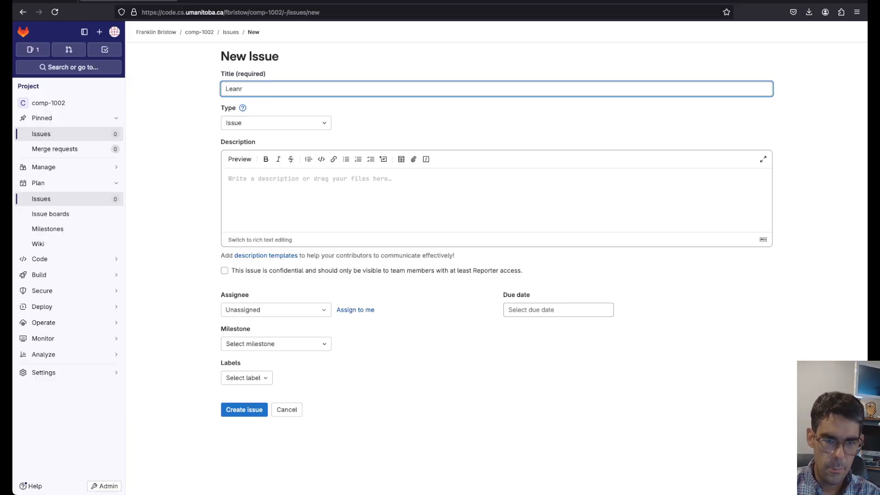
key(BackSpace)
key(BackSpace)
text(rn a new )
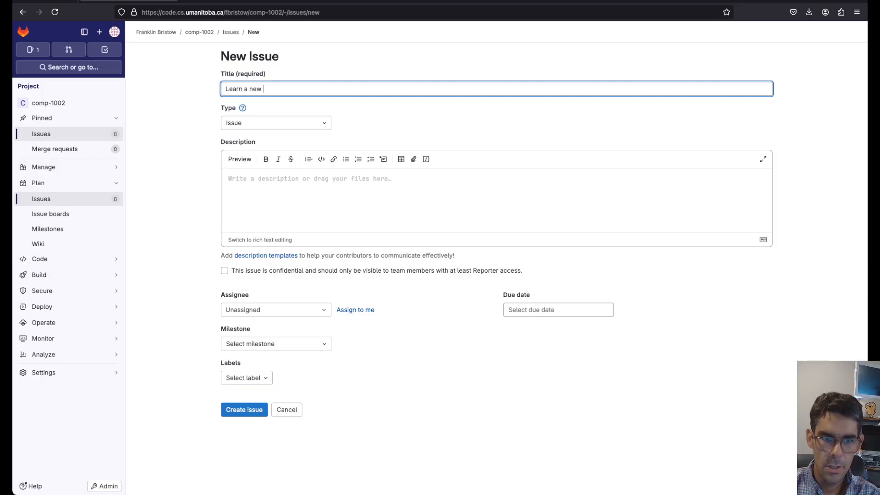
text(programming language)
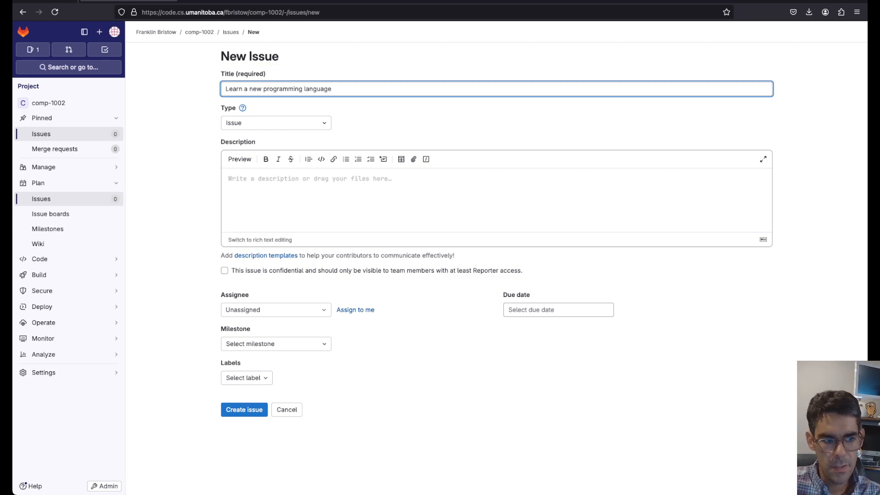
text(()
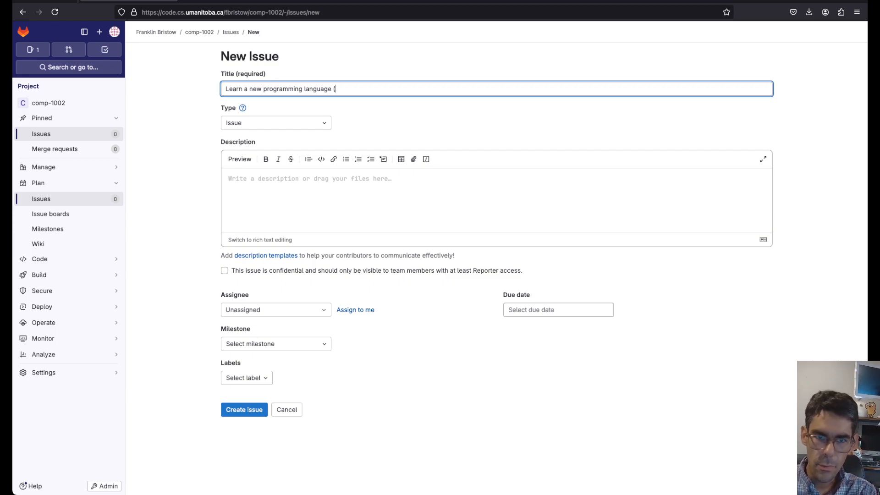
text(COBOL))
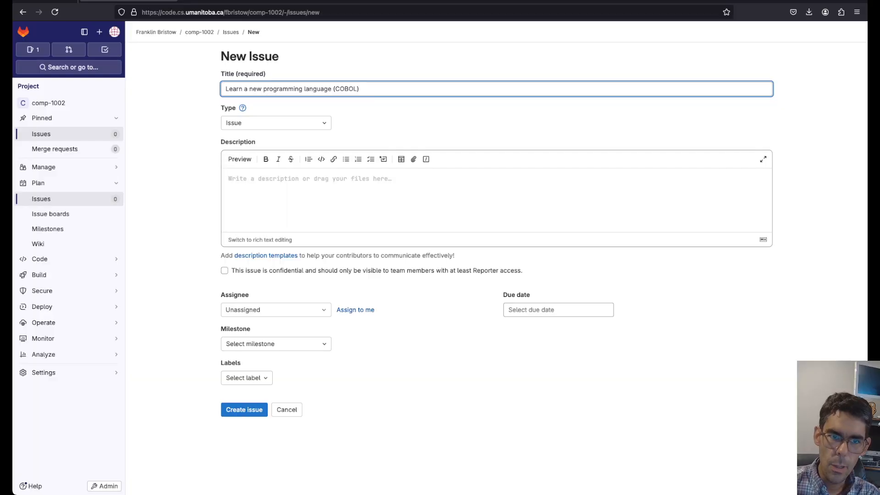
- Leave the issue type as Issue and begin the description with "I want learn a new programming language that's going to get me lots and lots of money."
click(280, 126)
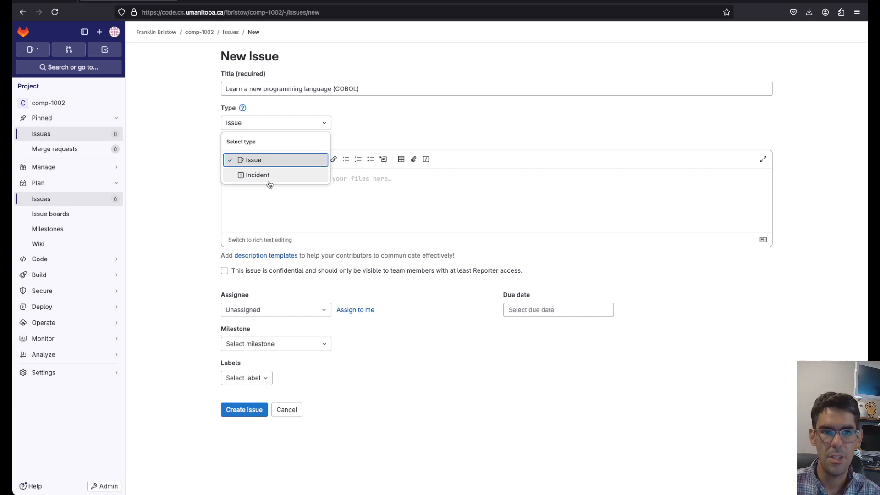
click(408, 201)
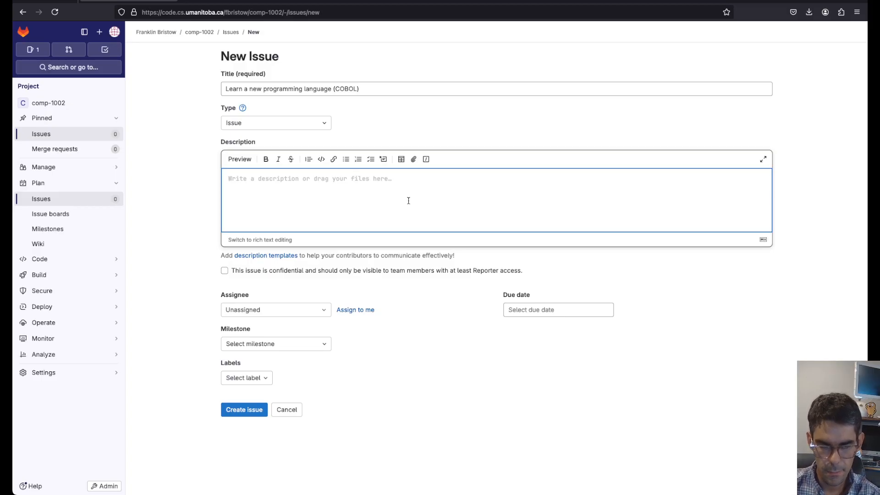
text(I)
key(BackSpace)
text(I want)
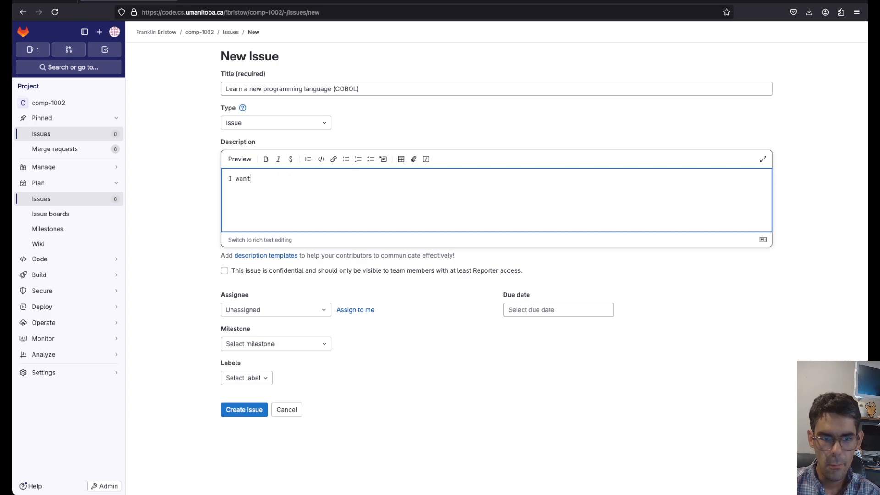
text( learn a new programm)
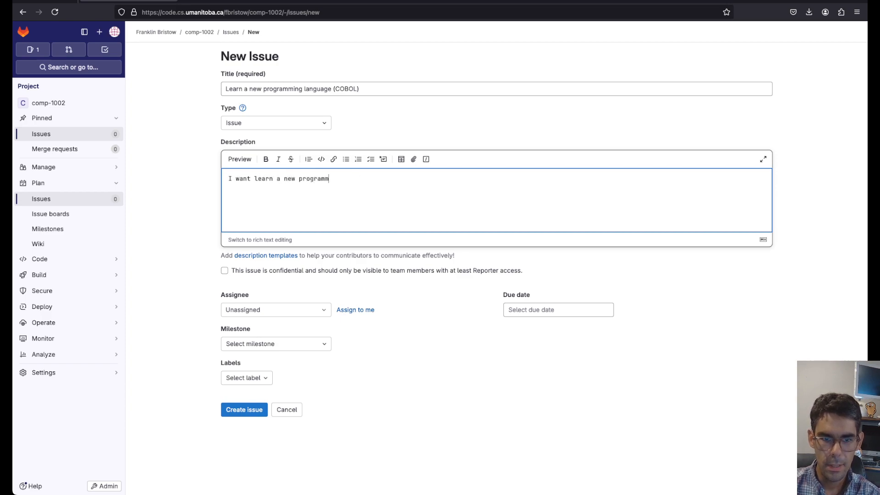
text(ing that)
key(BackSpace)
key(BackSpace)
key(BackSpace)
key(BackSpace)
text(lan)
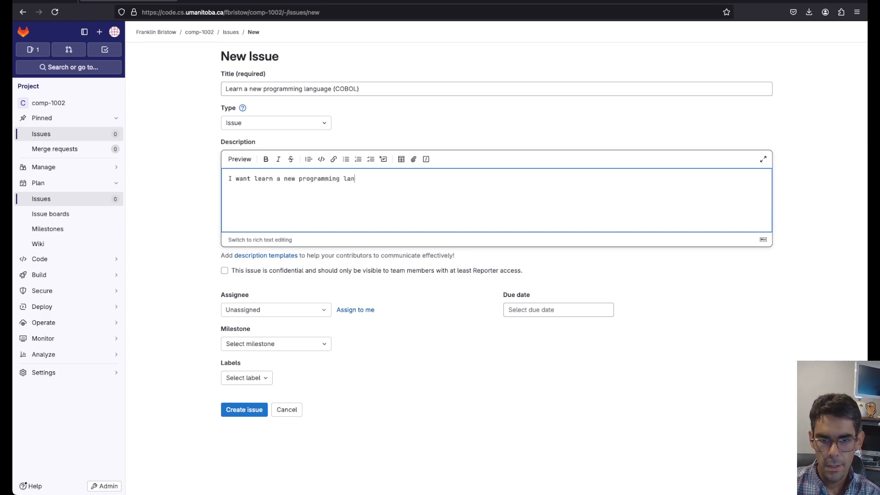
text(guage that's going to ge)
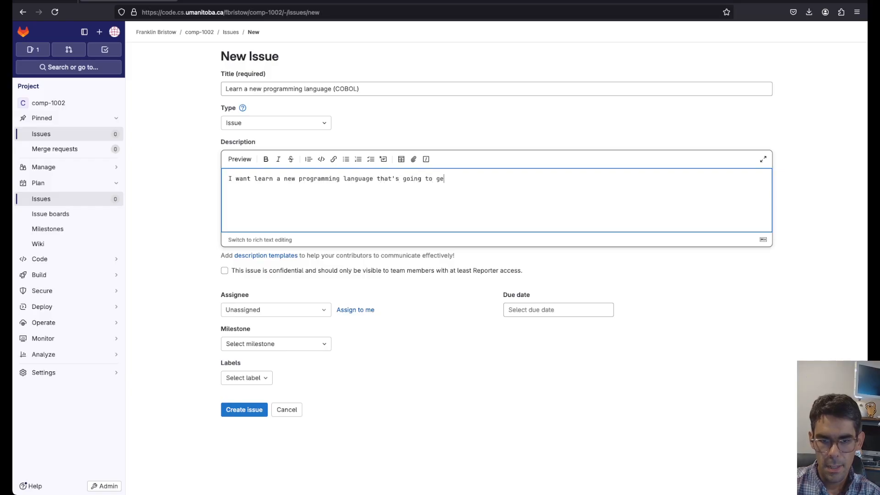
text(t me lots and ltos of)
key(BackSpace)
key(BackSpace)
key(BackSpace)
key(BackSpace)
key(BackSpace)
key(BackSpace)
text(ots of money.)
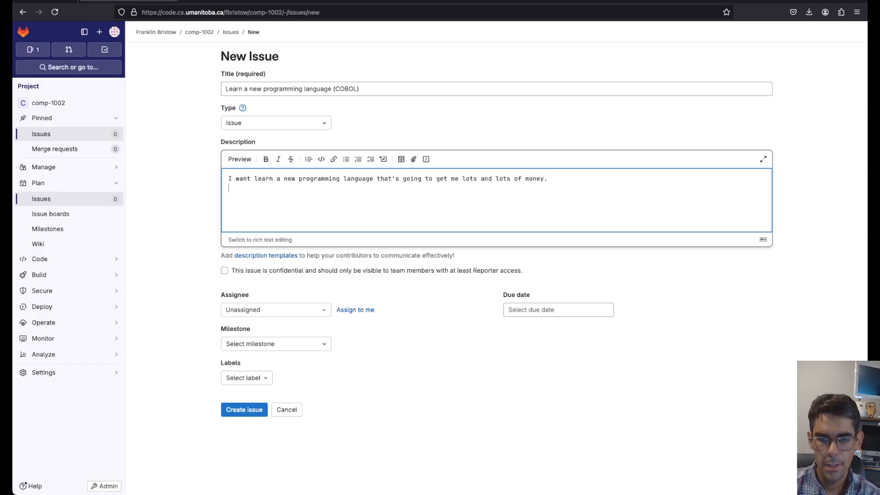
- Add a Markdown task list to the description with the unchecked items "I need to learn COBOL.", "I need to get an interview at RBC." and "$$$$$"
key(Return)
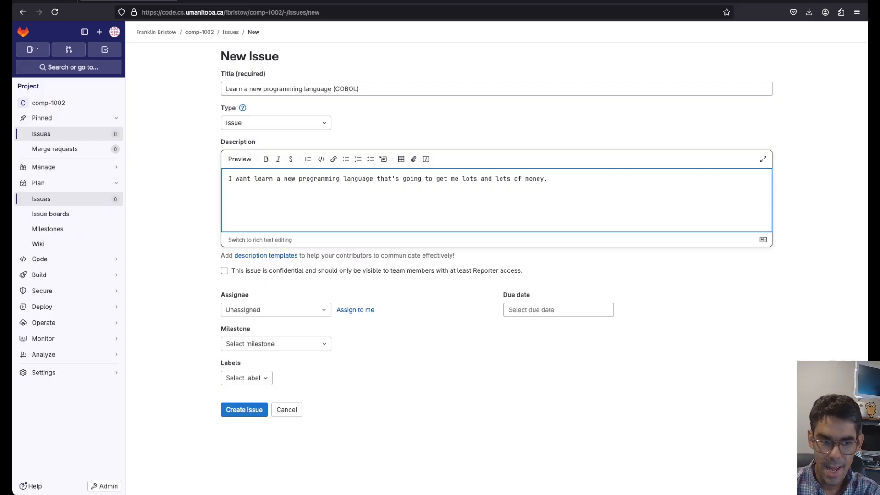
key(Return)
key(Return)
text(w)
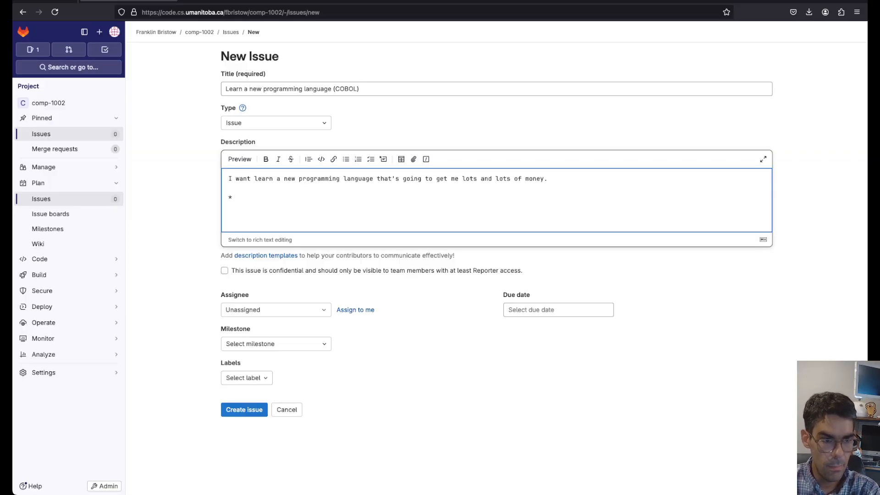
text([)
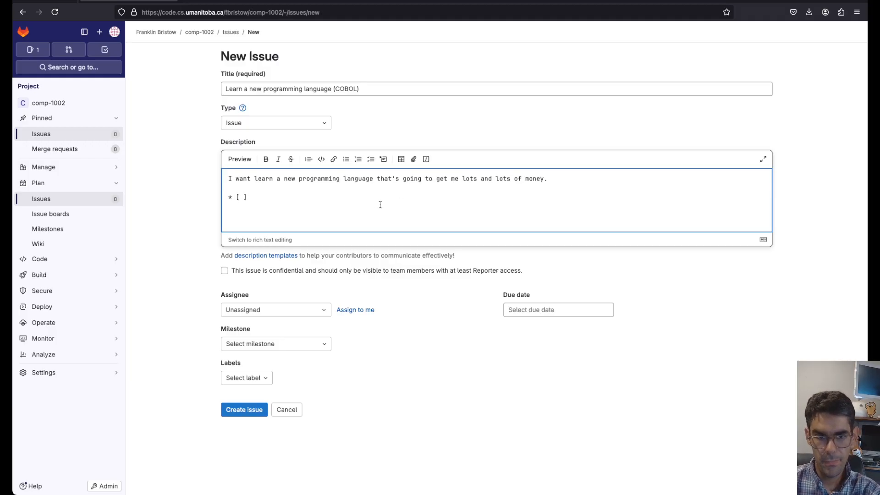
drag(237, 197, 248, 197)
click(249, 197)
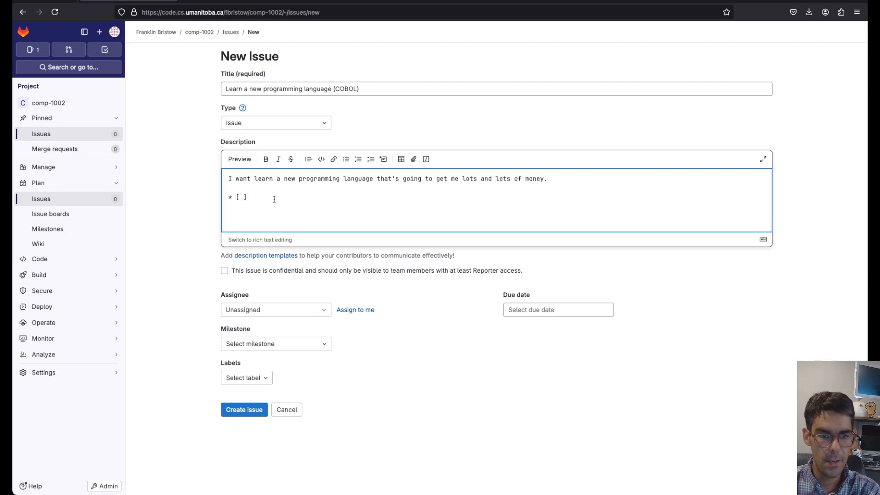
text(I need to)
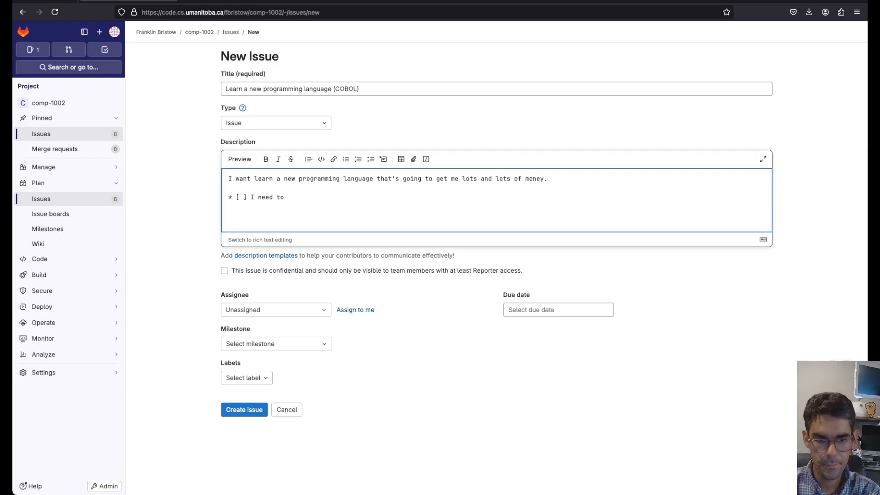
text( learn COBOL.)
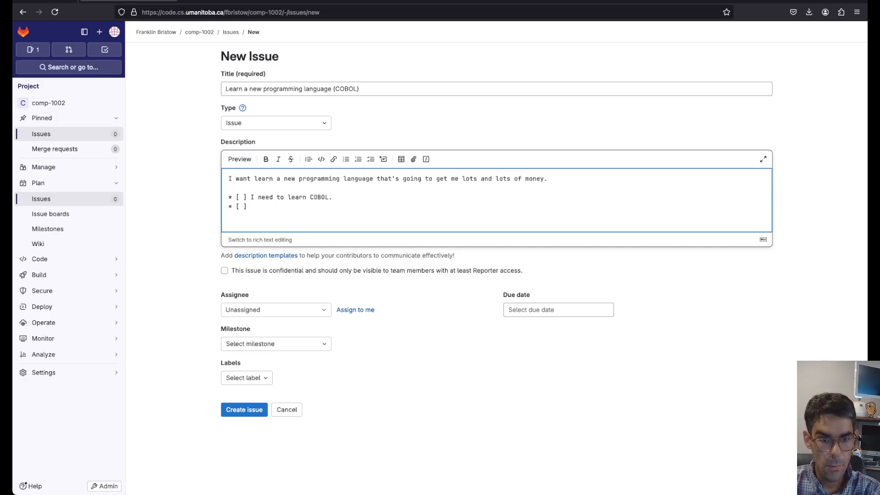
text(I ne)
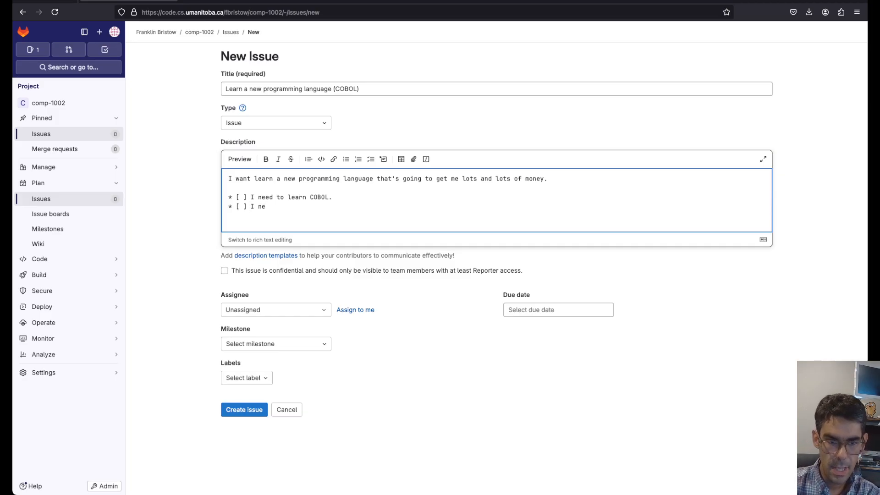
text(ed to )
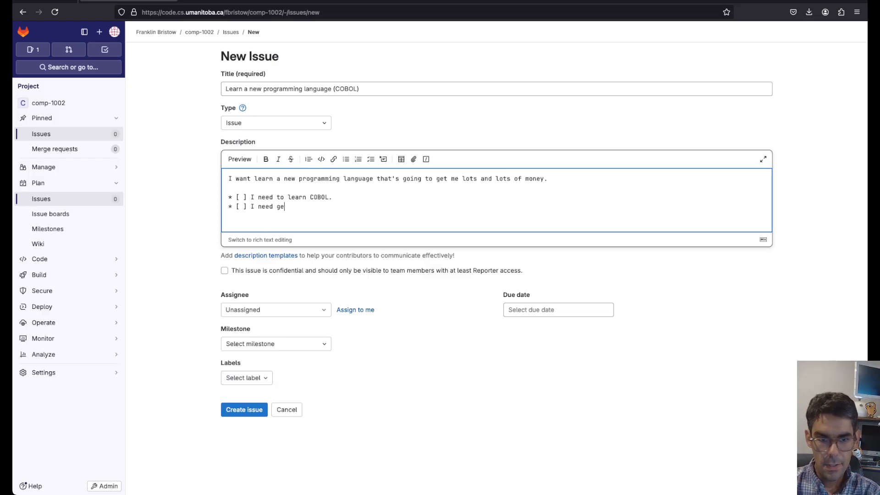
text(get an interview at RBC. * [ ] )
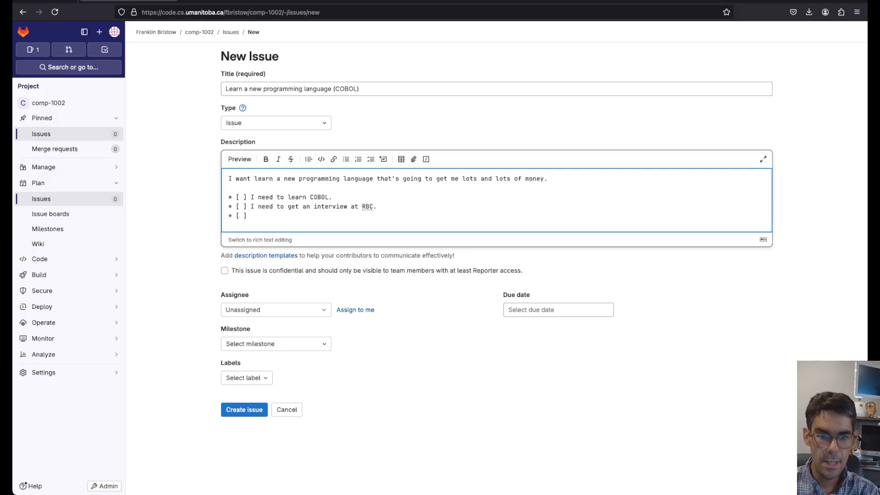
text($$$$$)
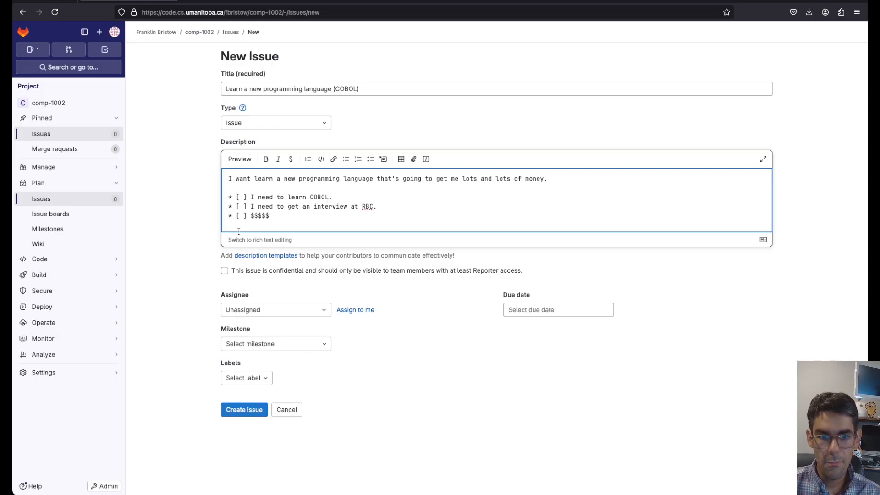
- Tick the "I need to learn COBOL." item in rich text editing and return the description to plain text editing
click(274, 241)
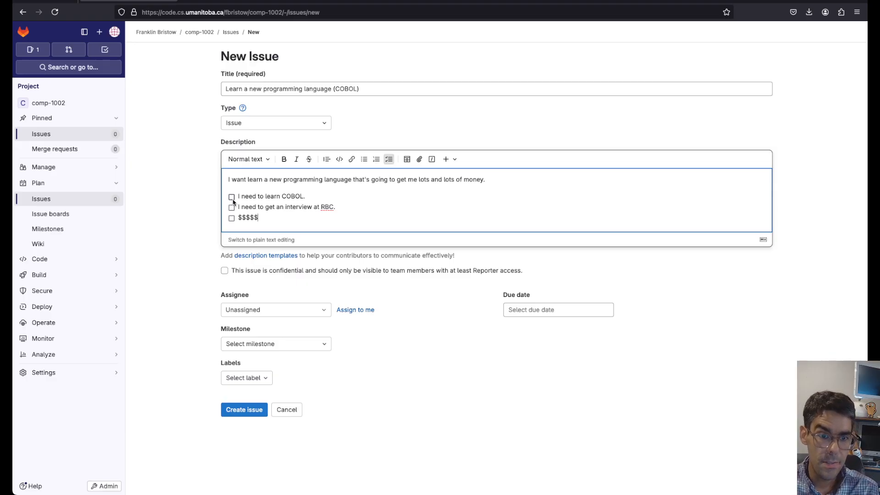
click(232, 197)
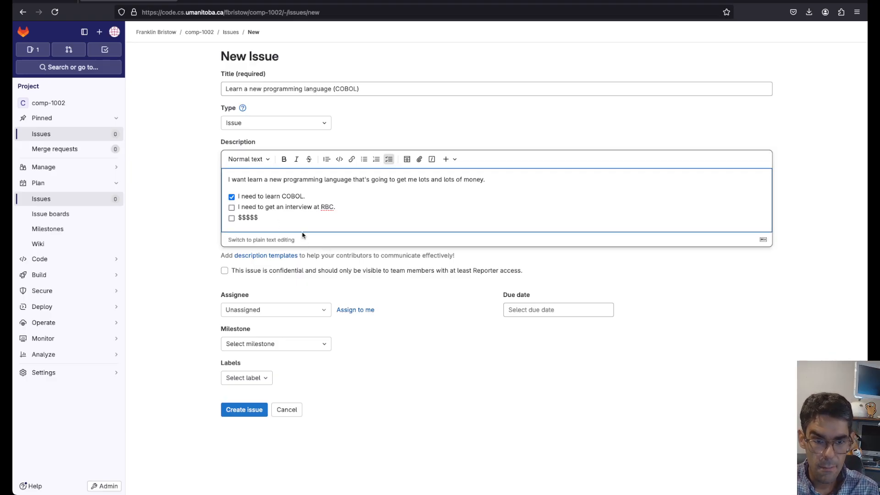
click(282, 240)
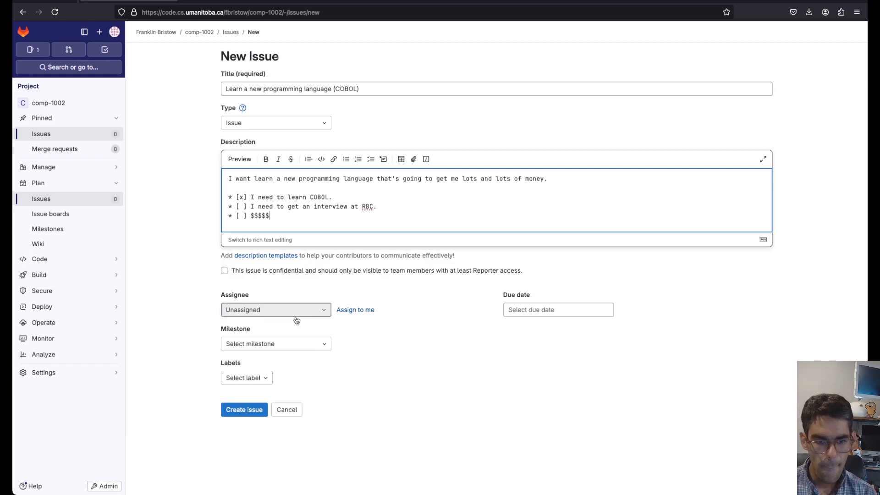
- Assign the issue to yourself and set its due date to 2024-10-04
click(368, 311)
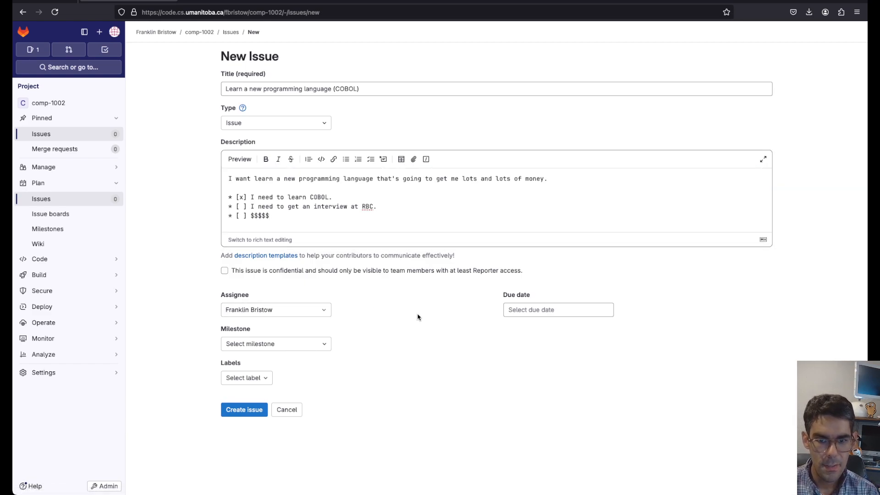
click(511, 310)
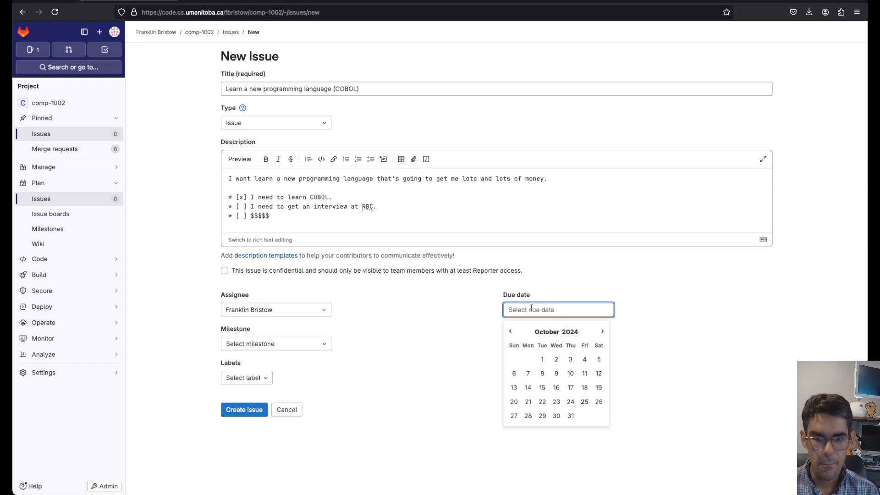
click(586, 360)
click(583, 310)
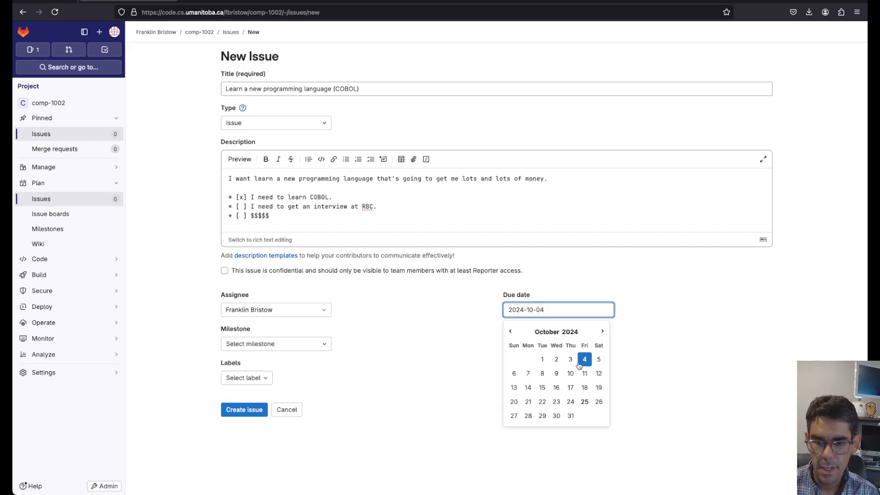
click(585, 359)
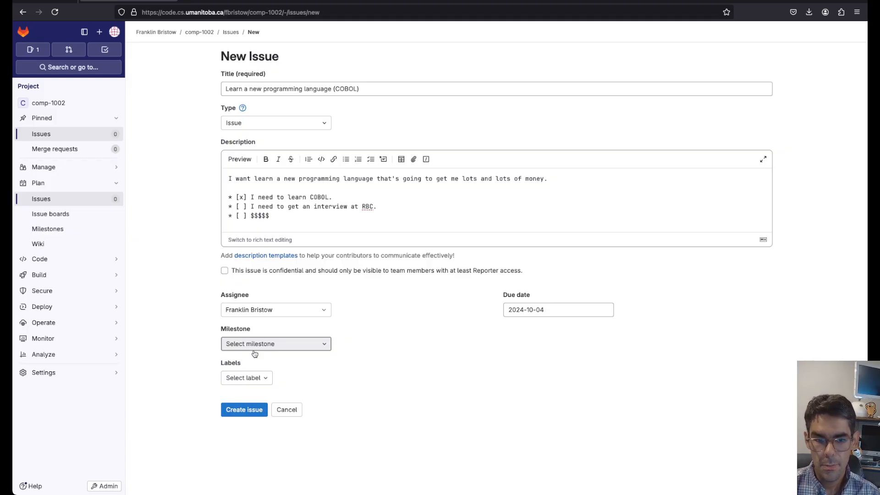
- Check the available label options without choosing one and create the issue
click(248, 384)
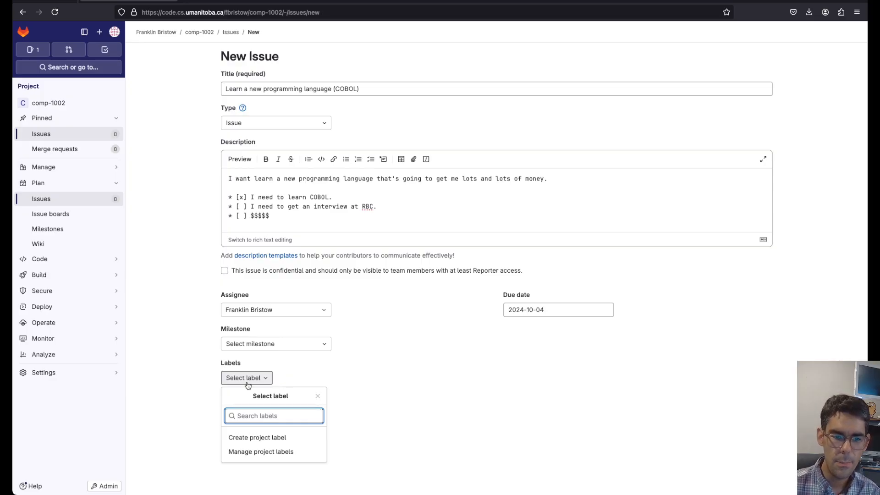
click(366, 363)
click(255, 415)
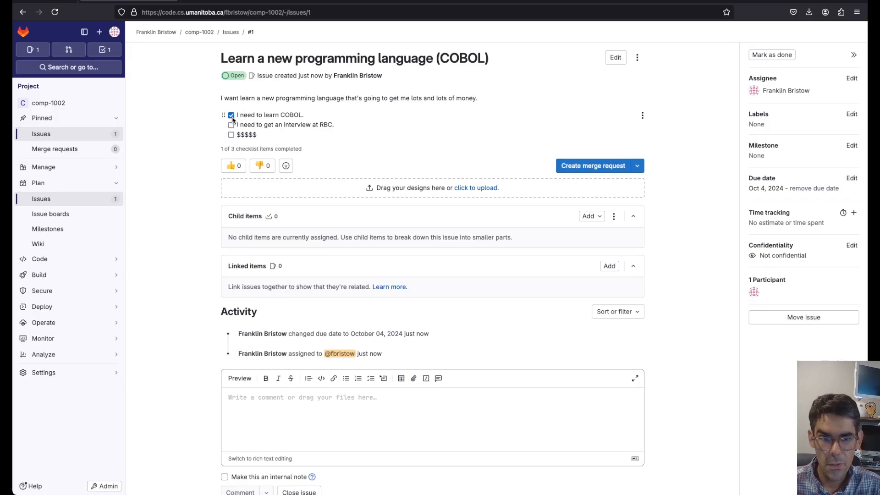
- Untick and re-tick the COBOL checklist item, tick the RBC interview item, and return to the project's issue list
click(232, 116)
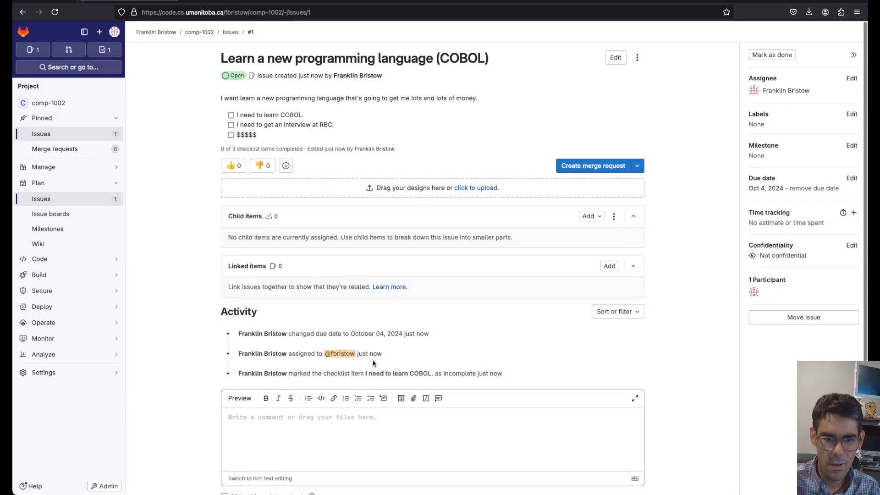
click(231, 115)
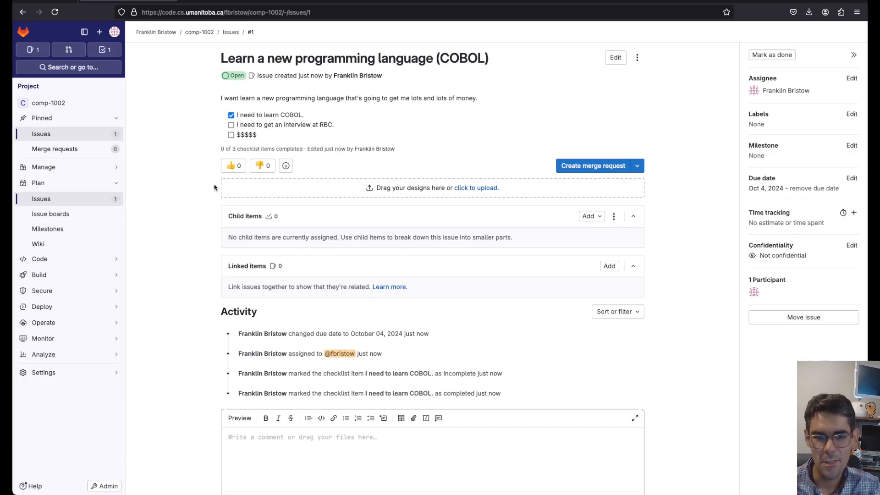
click(231, 125)
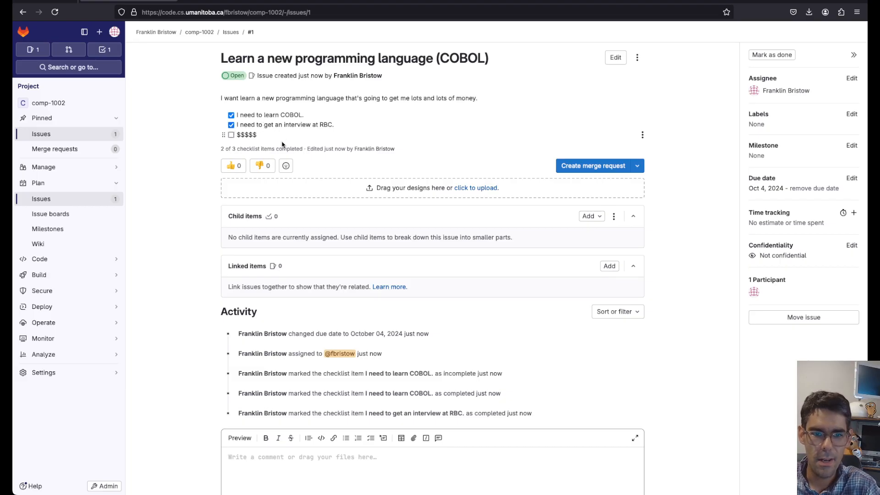
click(73, 135)
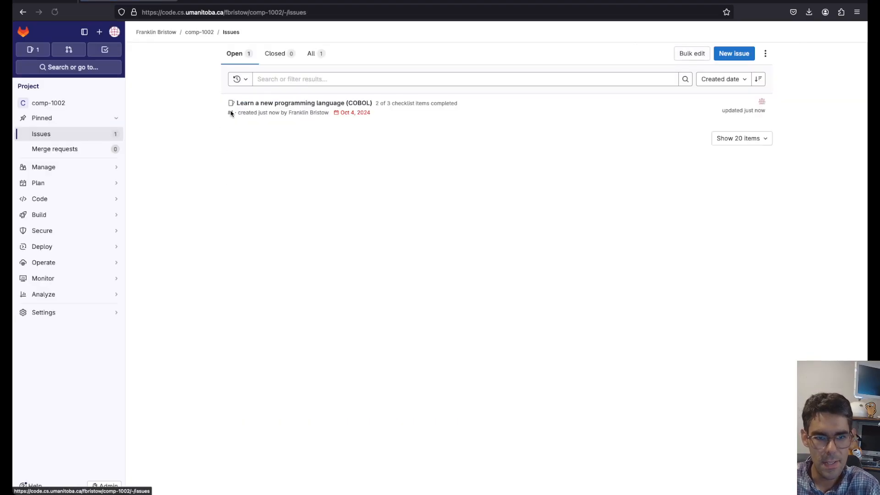